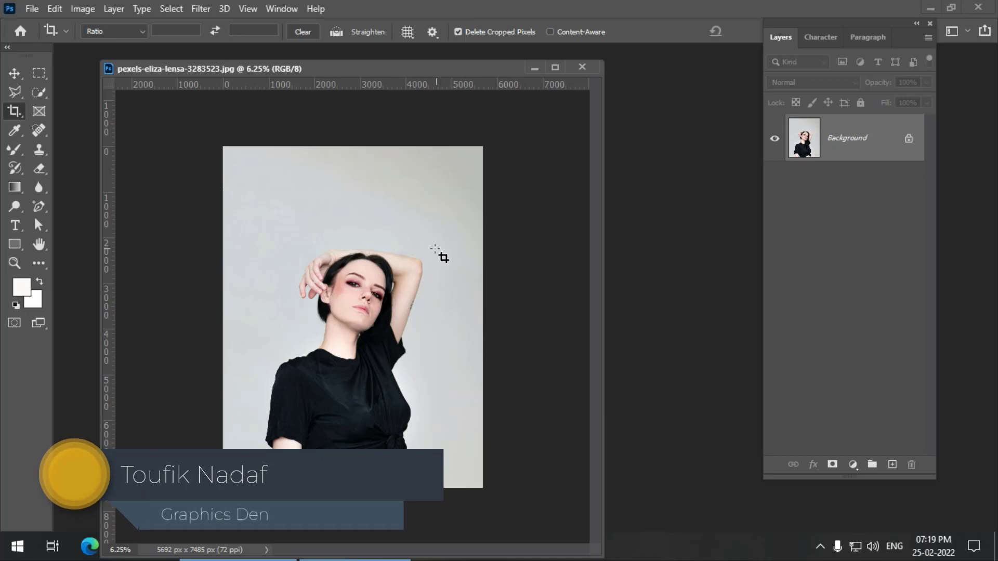
{"action": "left_click", "coordinate": [393, 70]}
{"action": "left_click_drag", "start_coordinate": [391, 65], "coordinate": [422, 77]}
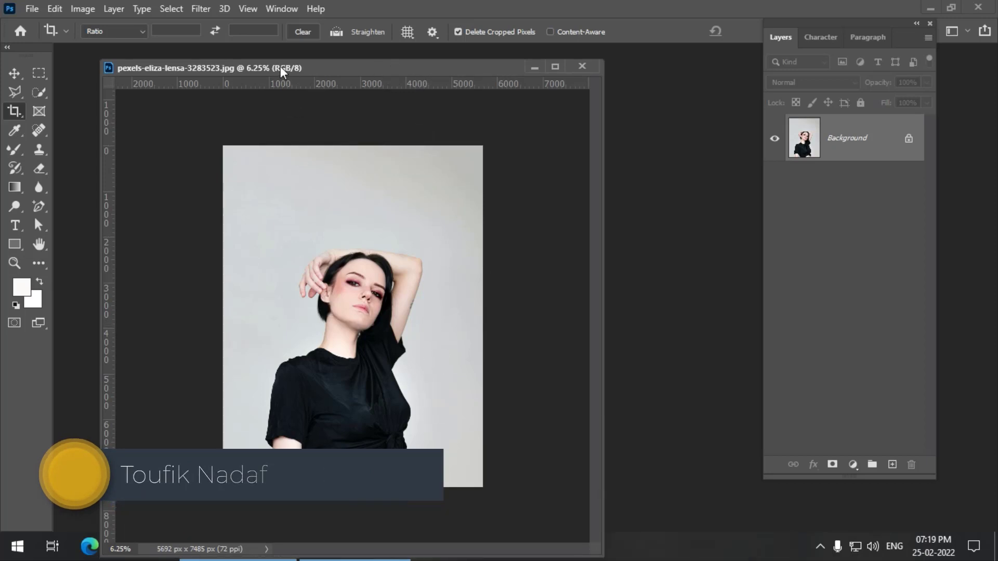
{"action": "left_click_drag", "start_coordinate": [281, 71], "coordinate": [279, 67]}
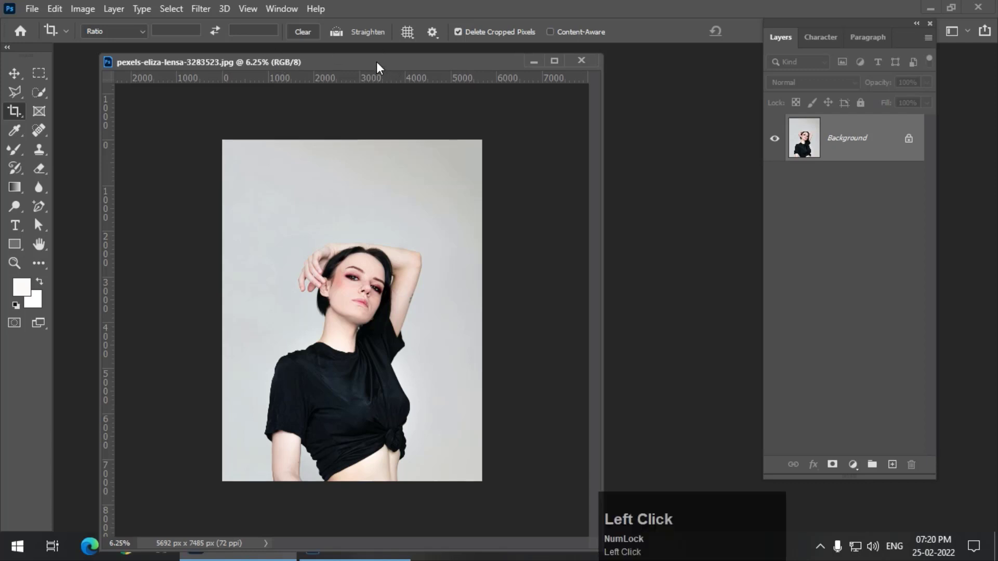
{"action": "left_click_drag", "start_coordinate": [376, 61], "coordinate": [376, 50]}
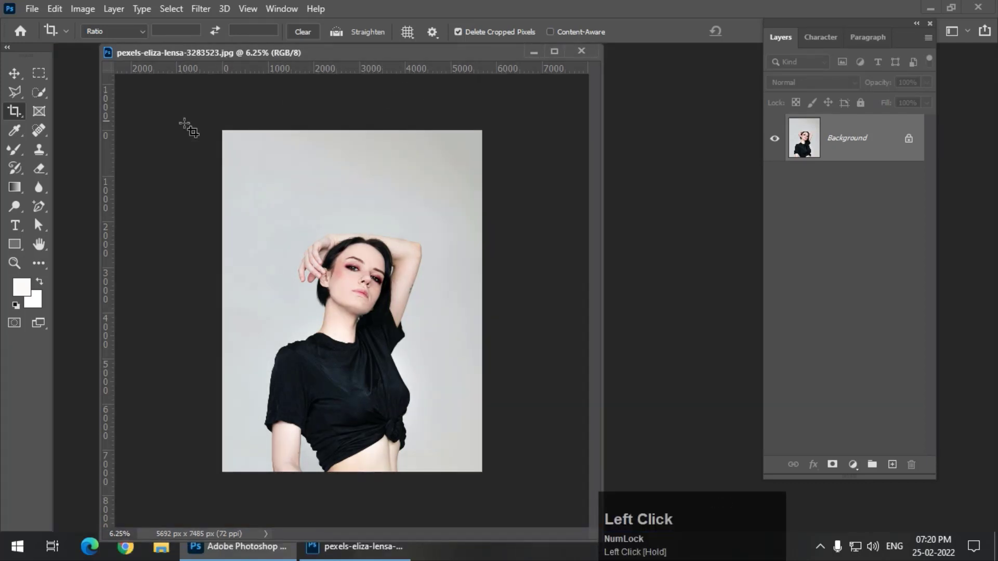
Crop the empty strip above the woman off the portrait, making the image about 5692 × 6365 px
{"action": "left_click", "coordinate": [40, 109]}
{"action": "left_click", "coordinate": [15, 110]}
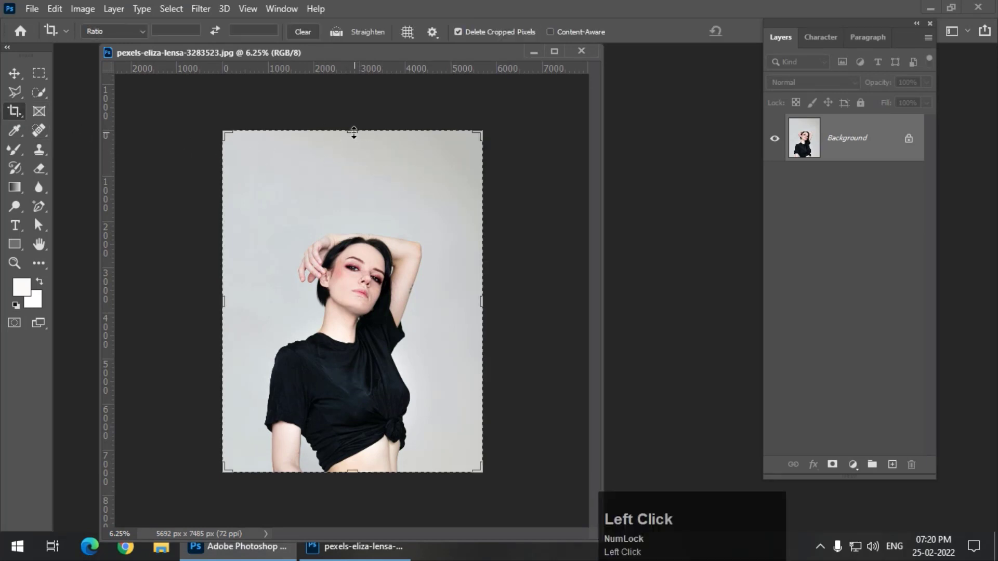
{"action": "left_click_drag", "start_coordinate": [352, 131], "coordinate": [403, 152]}
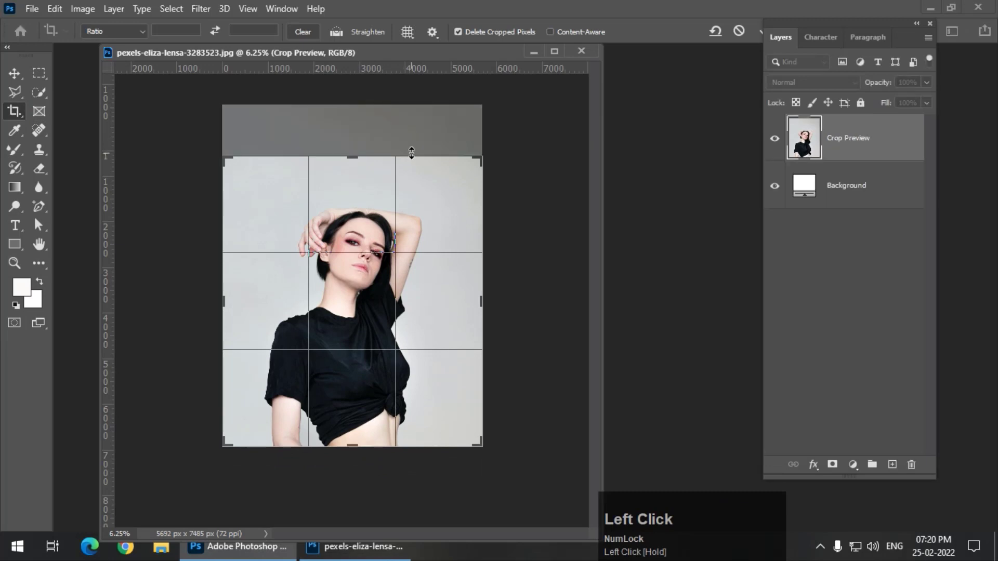
{"action": "key", "text": "Return"}
{"action": "left_click_drag", "start_coordinate": [311, 56], "coordinate": [299, 59]}
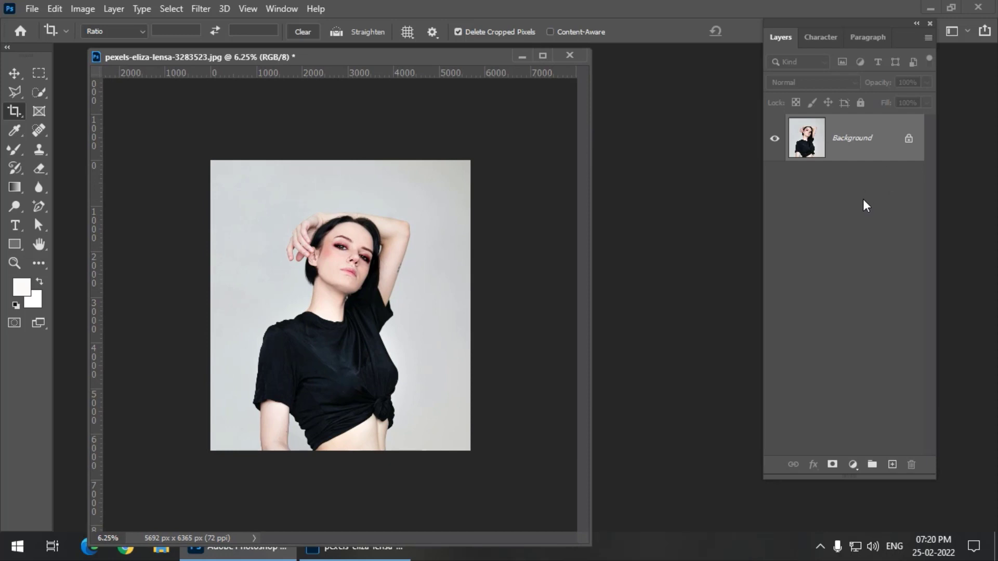
Duplicate the Background layer and add a Hue/Saturation adjustment layer above the copy with Saturation at -100
{"action": "key", "text": "ctrl"}
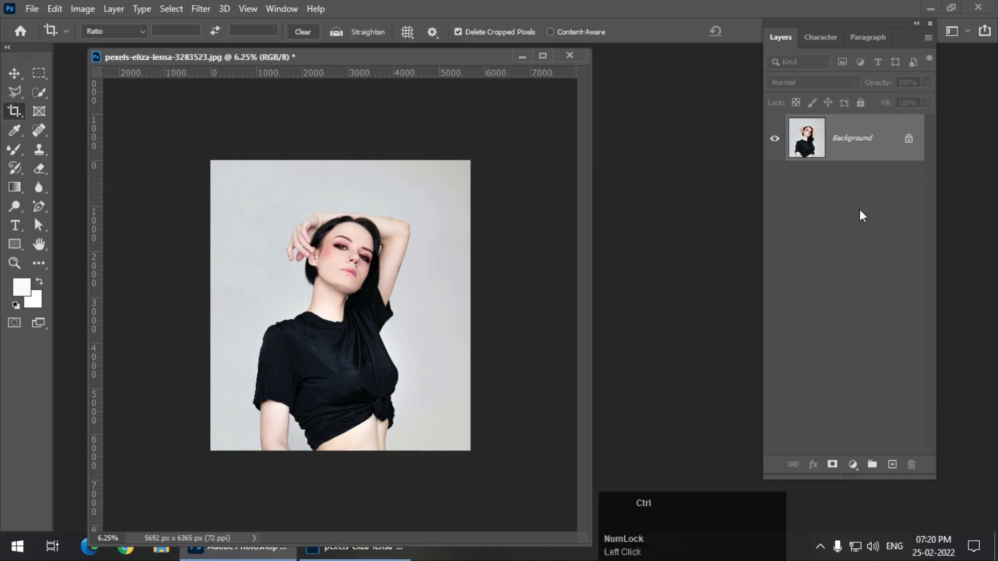
{"action": "key", "text": "ctrl+j"}
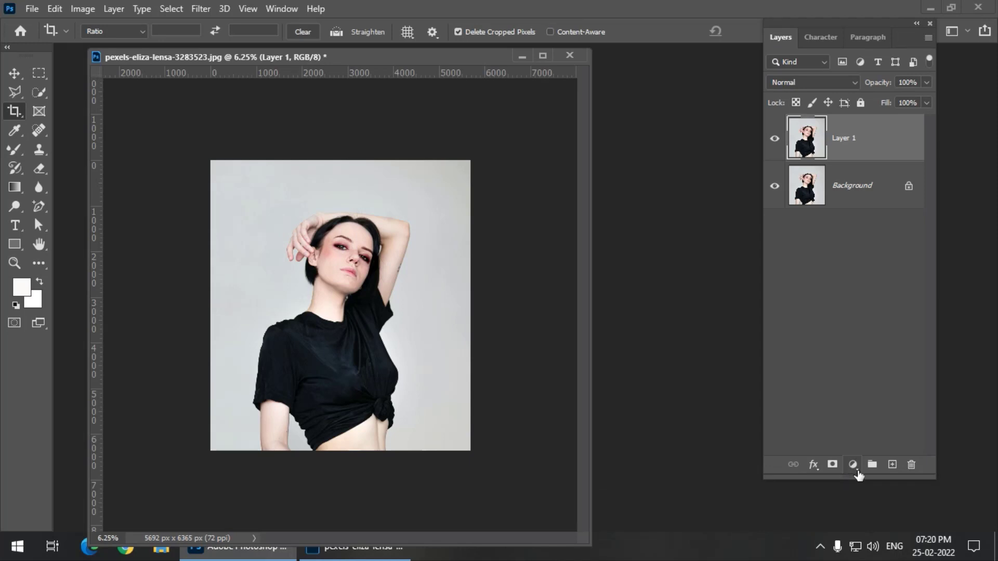
{"action": "left_click", "coordinate": [853, 464]}
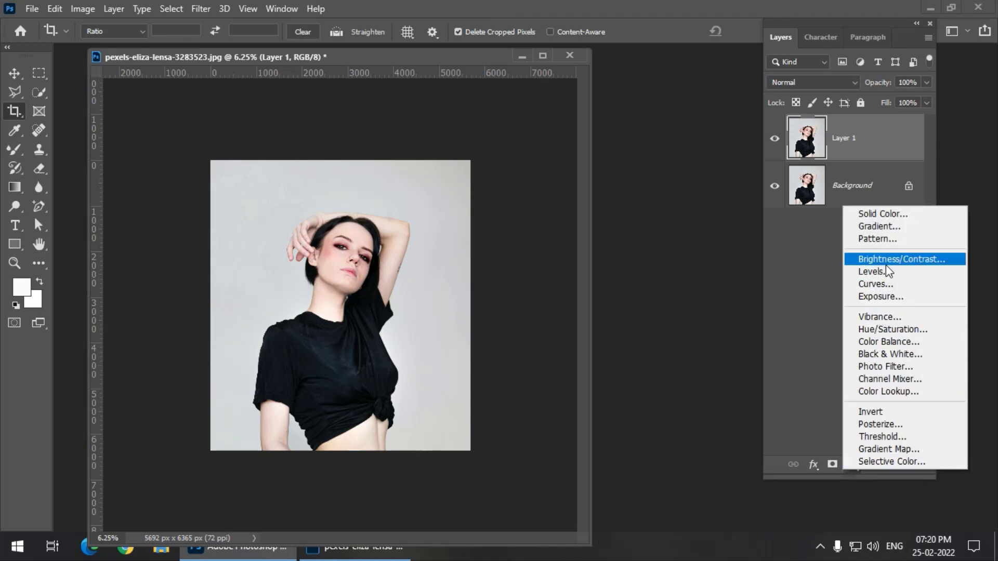
{"action": "left_click", "coordinate": [902, 329]}
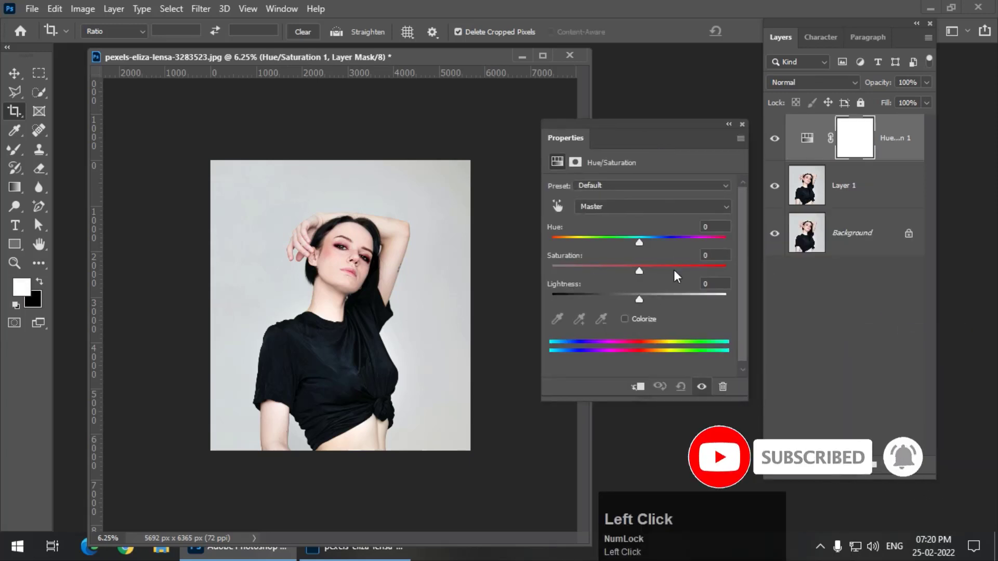
{"action": "left_click_drag", "start_coordinate": [639, 271], "coordinate": [530, 251]}
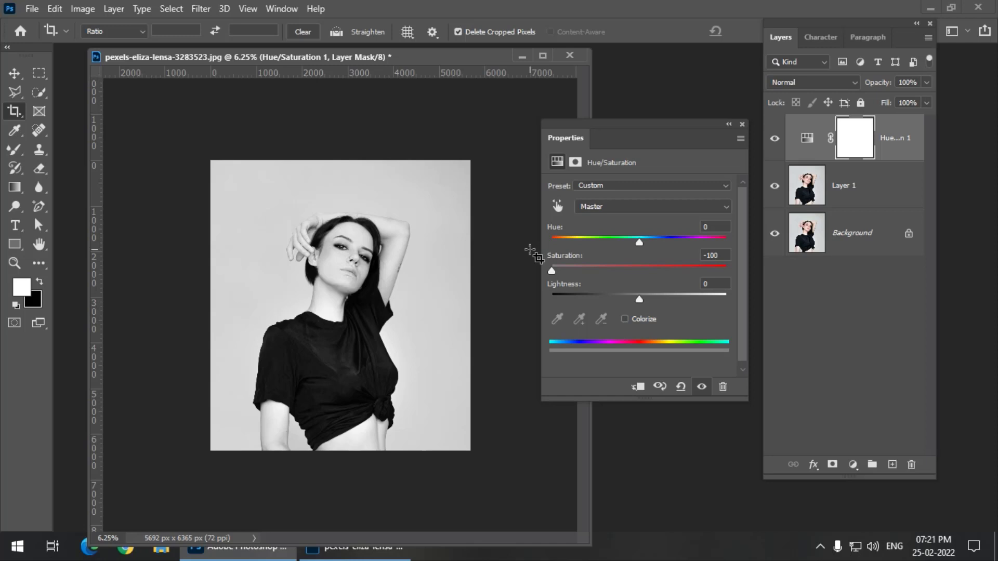
{"action": "left_click", "coordinate": [744, 124]}
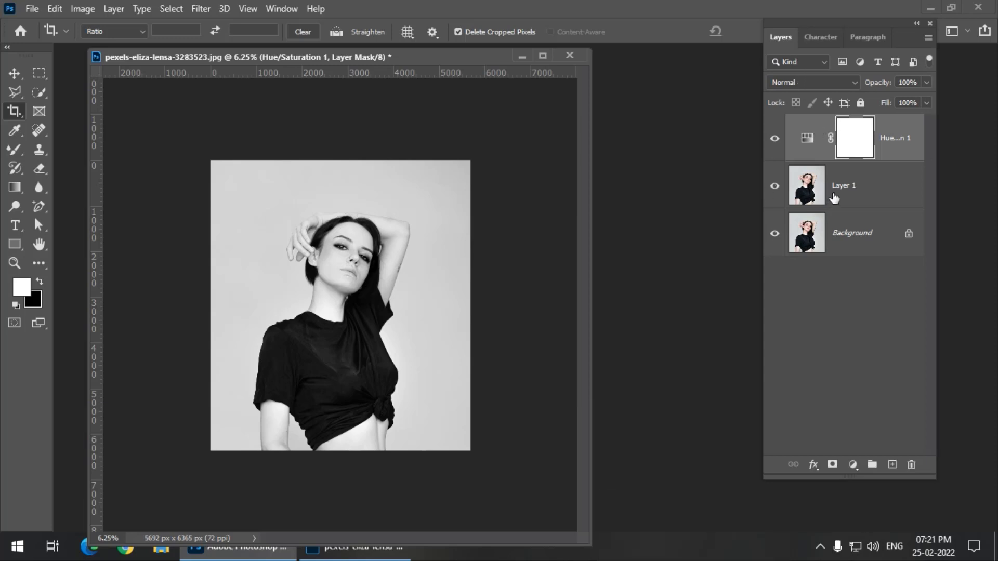
Convert the duplicated portrait layer, Layer 1, to a smart object
{"action": "left_click", "coordinate": [861, 196]}
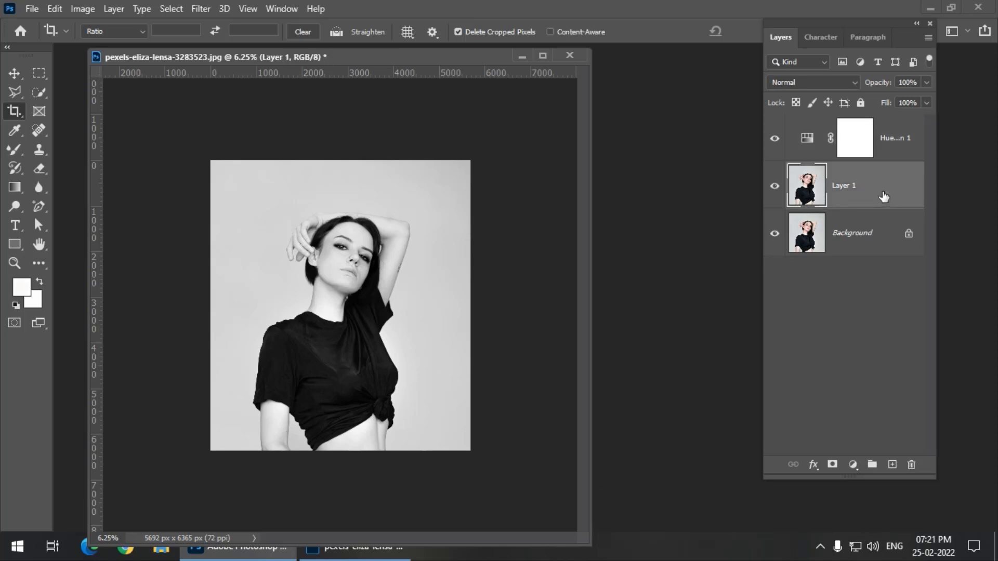
{"action": "right_click", "coordinate": [884, 196]}
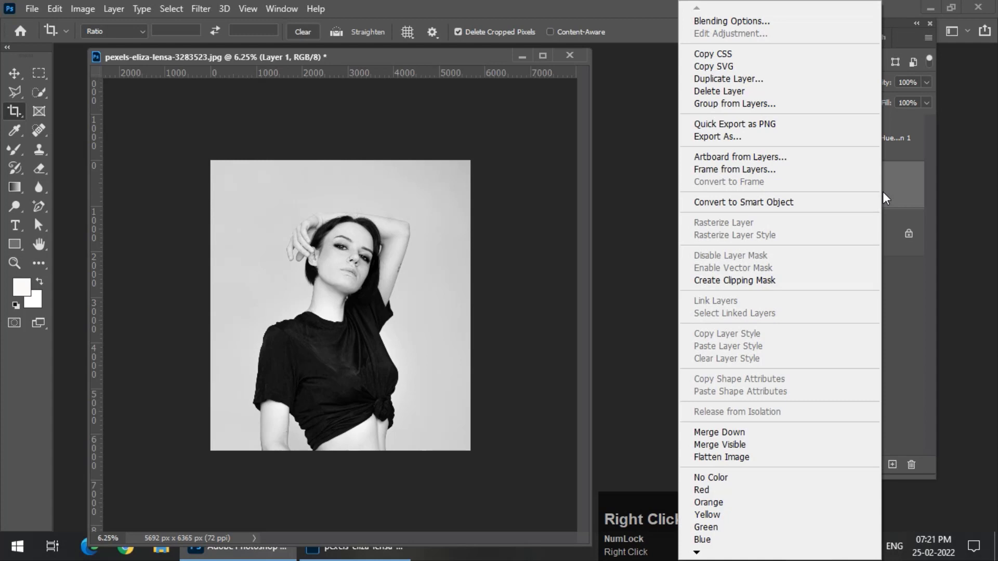
{"action": "left_click", "coordinate": [777, 203]}
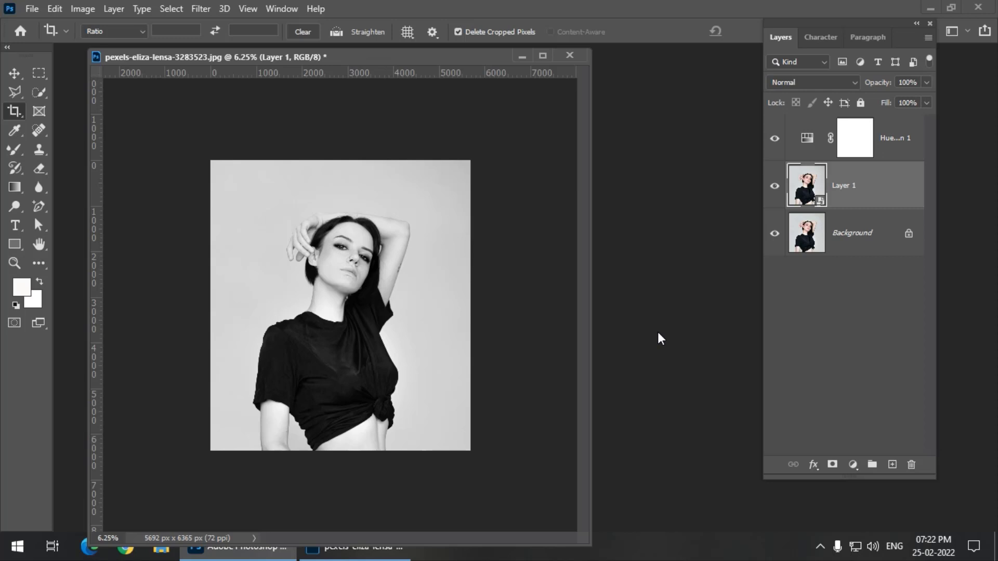
Invert the colours of Layer 1 and set its blend mode to Color Dodge
{"action": "left_click", "coordinate": [73, 9]}
{"action": "mouse_move", "coordinate": [197, 46]}
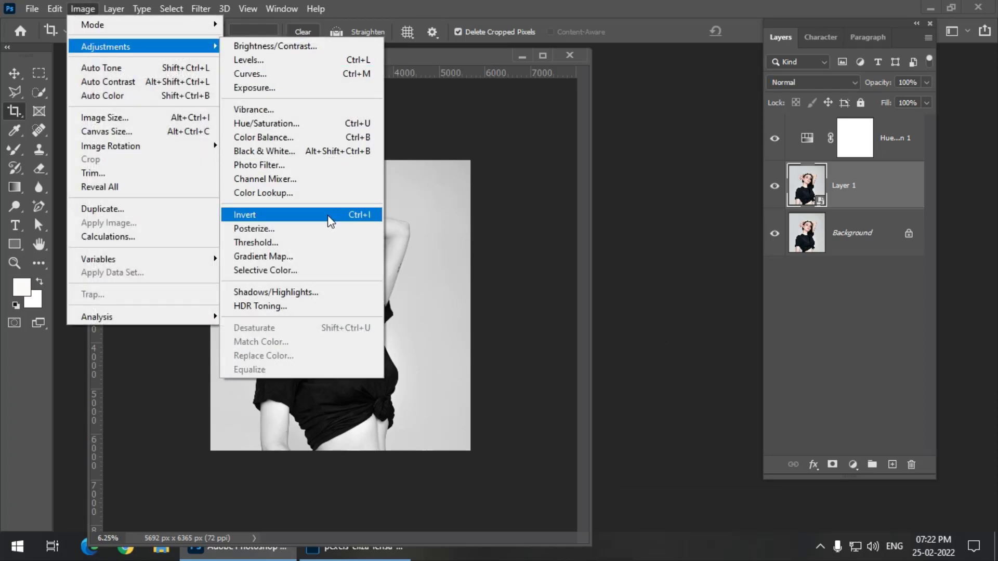
{"action": "left_click", "coordinate": [329, 219]}
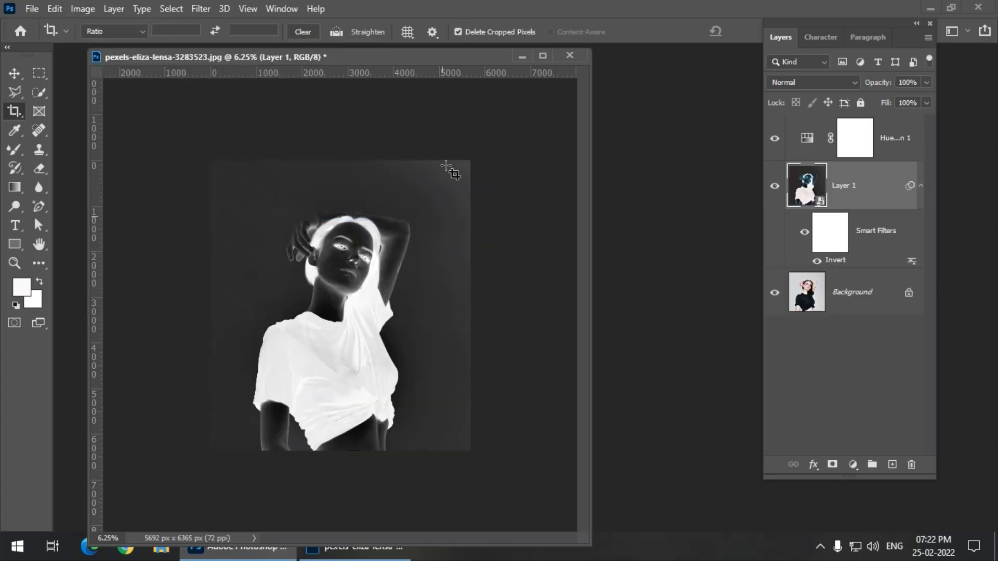
{"action": "left_click_drag", "start_coordinate": [389, 59], "coordinate": [382, 59]}
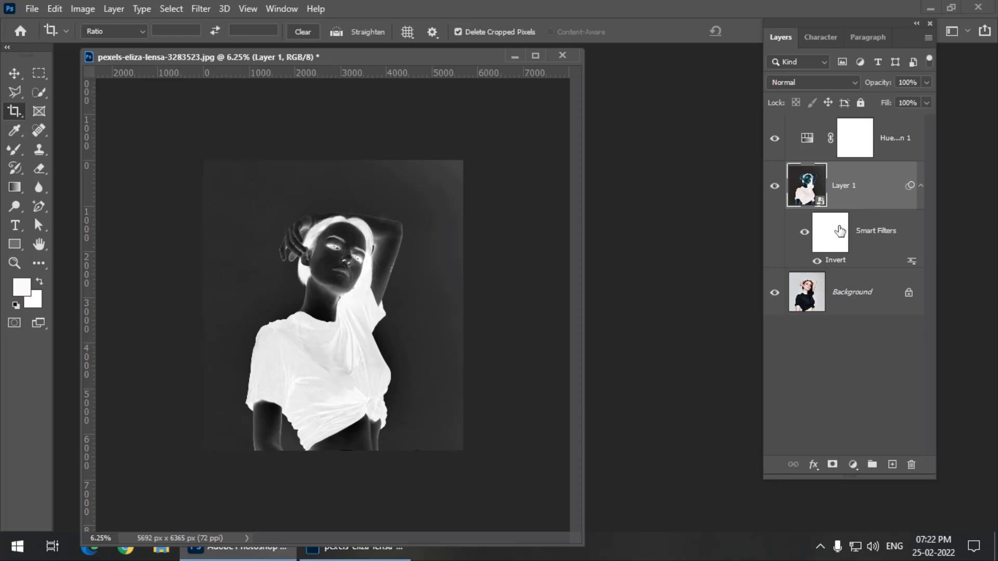
{"action": "left_click", "coordinate": [804, 82]}
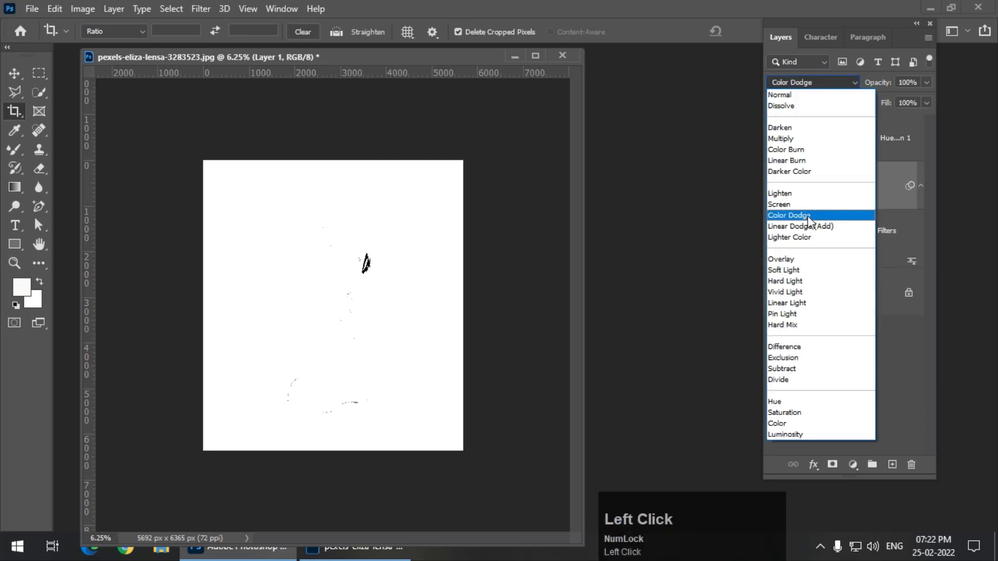
{"action": "left_click", "coordinate": [807, 216]}
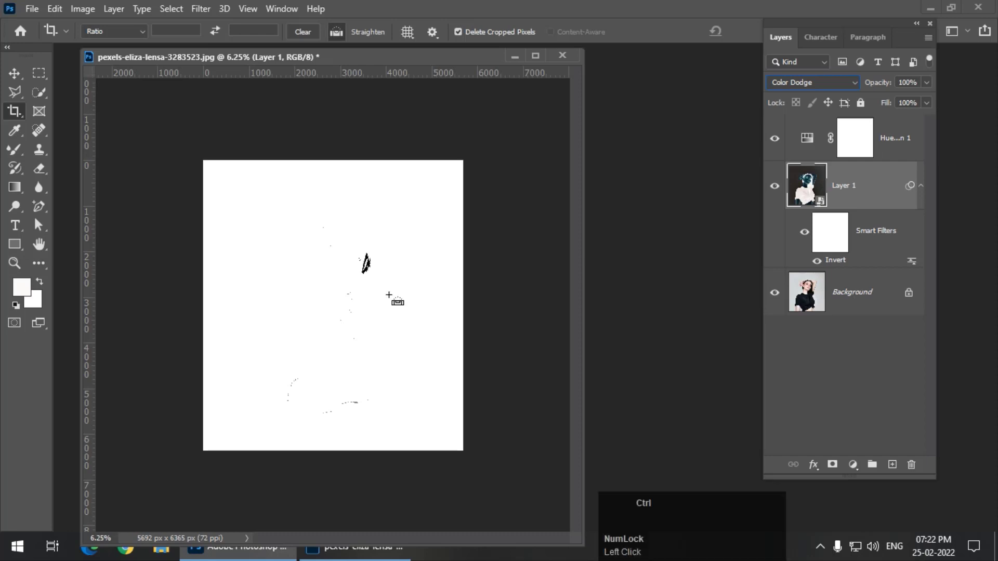
Apply a Gaussian Blur with a radius of 34.6 pixels to Layer 1
{"action": "key", "text": "ctrl+equal"}
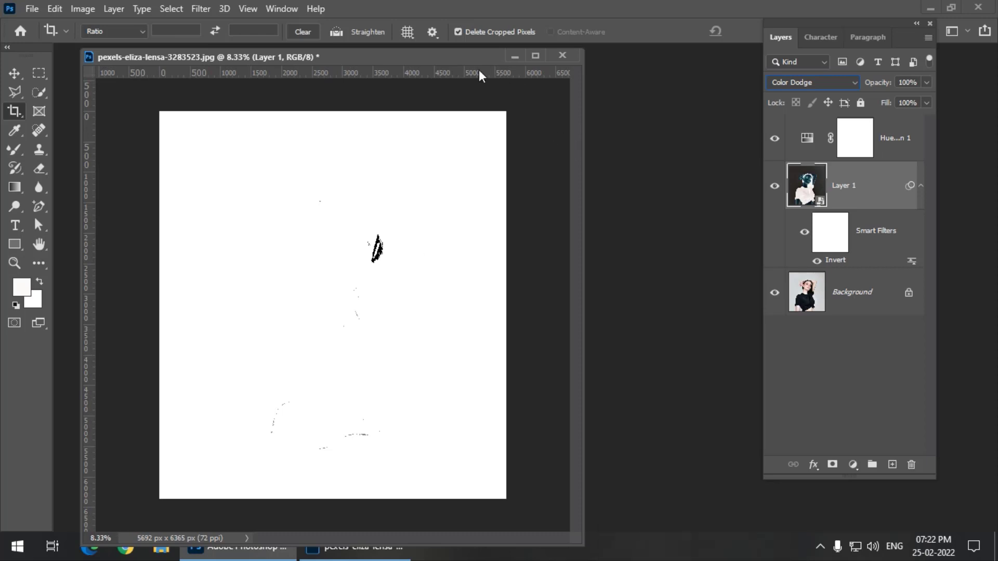
{"action": "left_click_drag", "start_coordinate": [475, 54], "coordinate": [473, 54]}
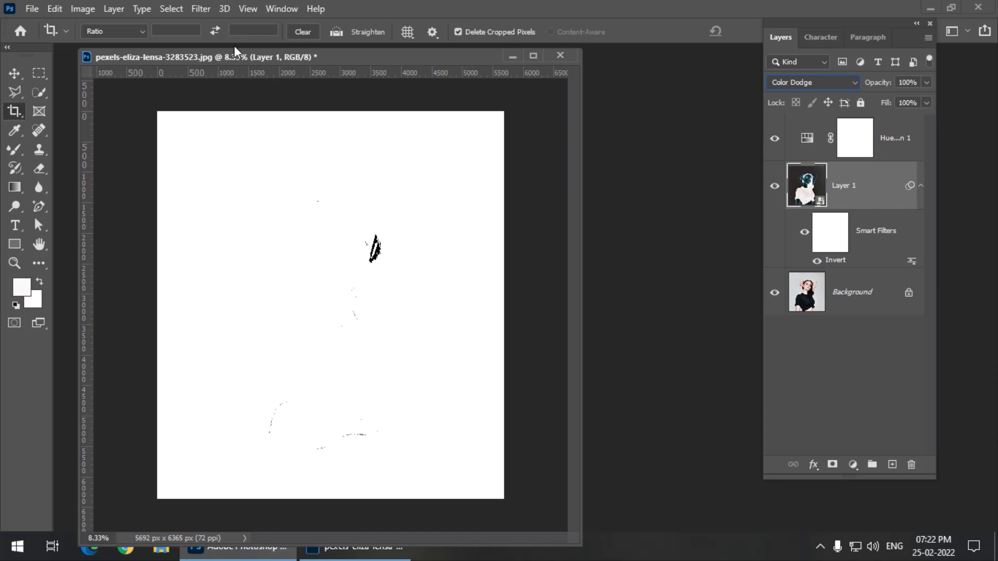
{"action": "left_click", "coordinate": [205, 9]}
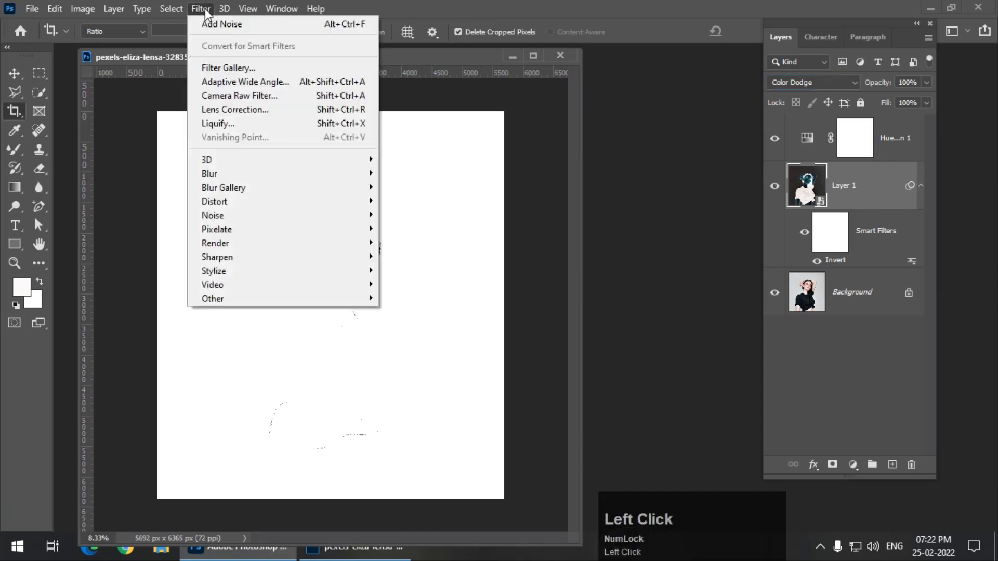
{"action": "mouse_move", "coordinate": [263, 176]}
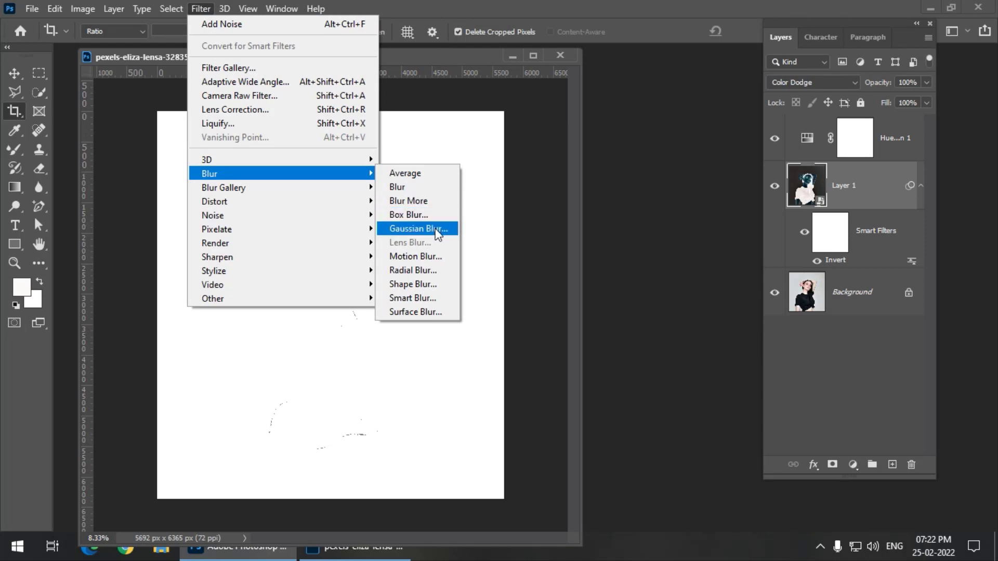
{"action": "left_click", "coordinate": [418, 229]}
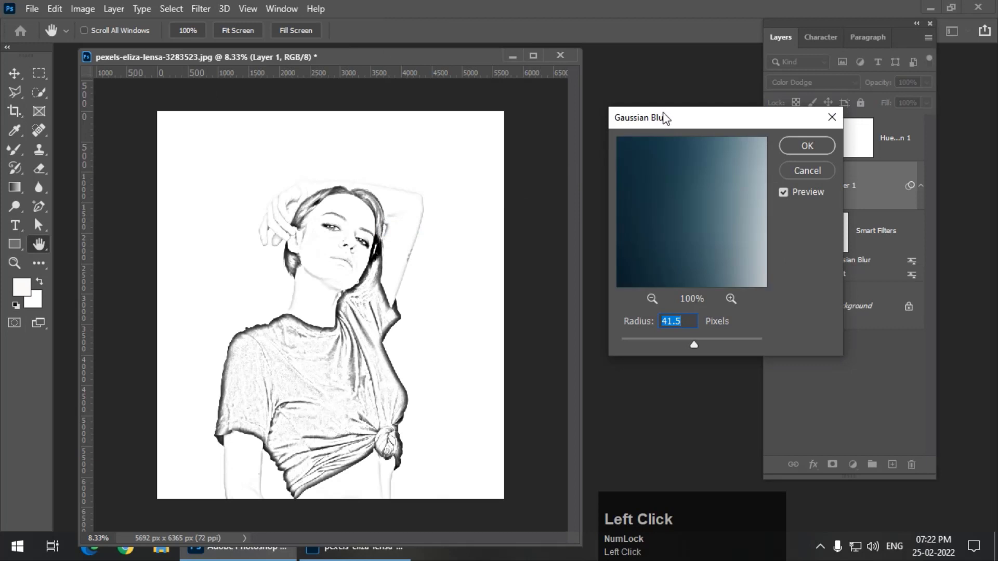
{"action": "left_click_drag", "start_coordinate": [666, 119], "coordinate": [647, 121]}
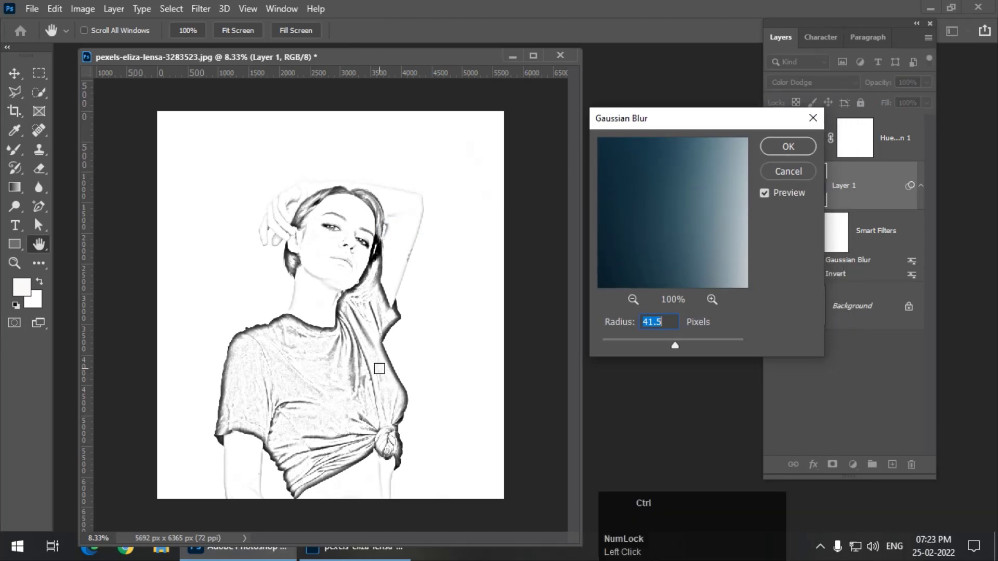
{"action": "key", "text": "ctrl+equal"}
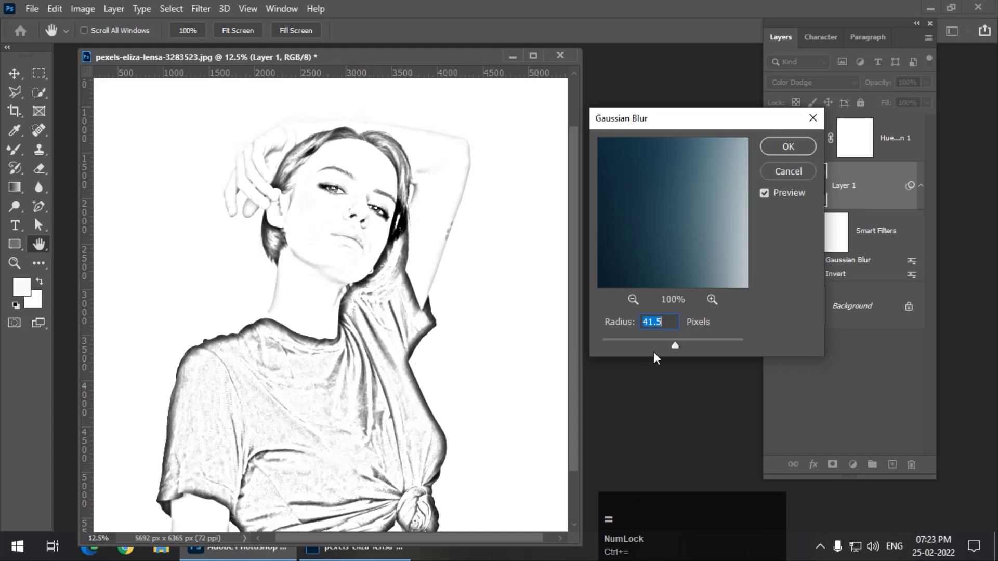
{"action": "left_click_drag", "start_coordinate": [675, 345], "coordinate": [668, 344]}
{"action": "left_click_drag", "start_coordinate": [656, 344], "coordinate": [671, 347]}
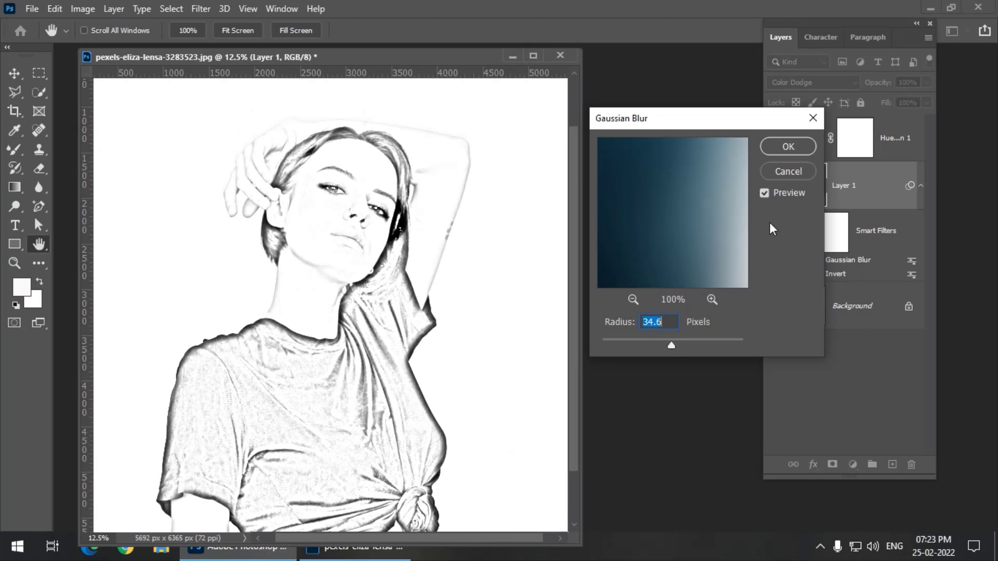
{"action": "left_click", "coordinate": [784, 146]}
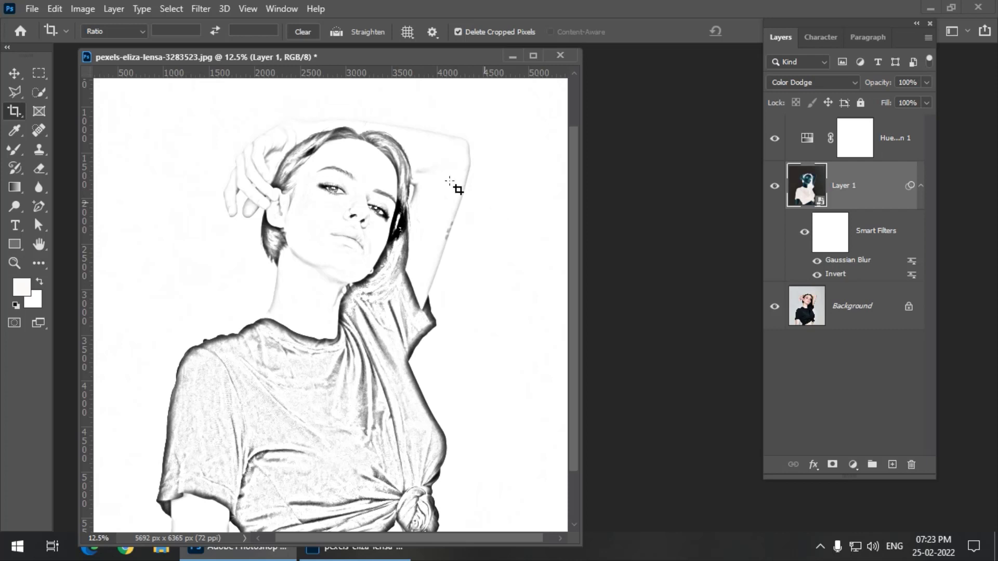
Add 18.70% noise with Uniform distribution to Layer 1, comparing the image with and without the preview
{"action": "left_click", "coordinate": [193, 15]}
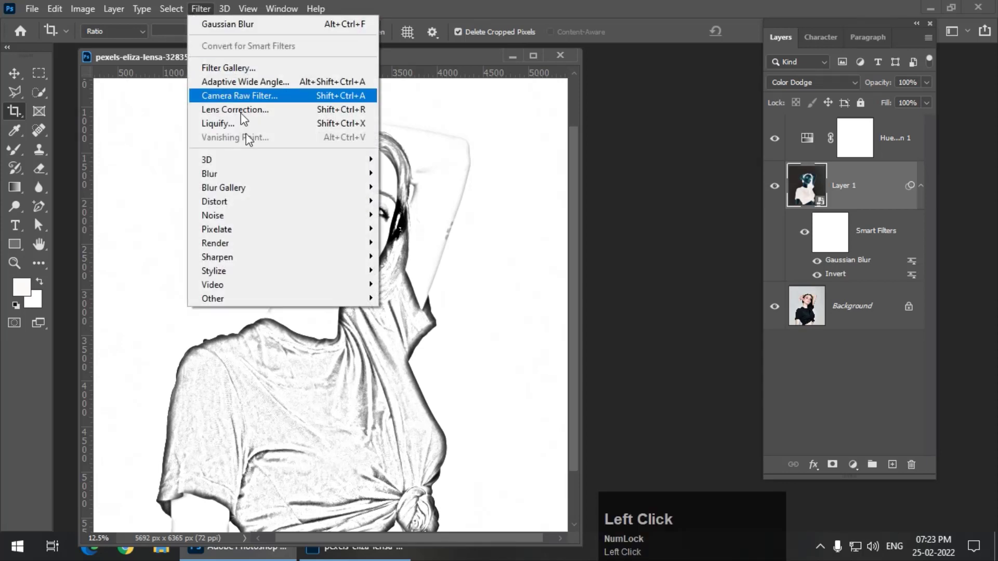
{"action": "mouse_move", "coordinate": [255, 215]}
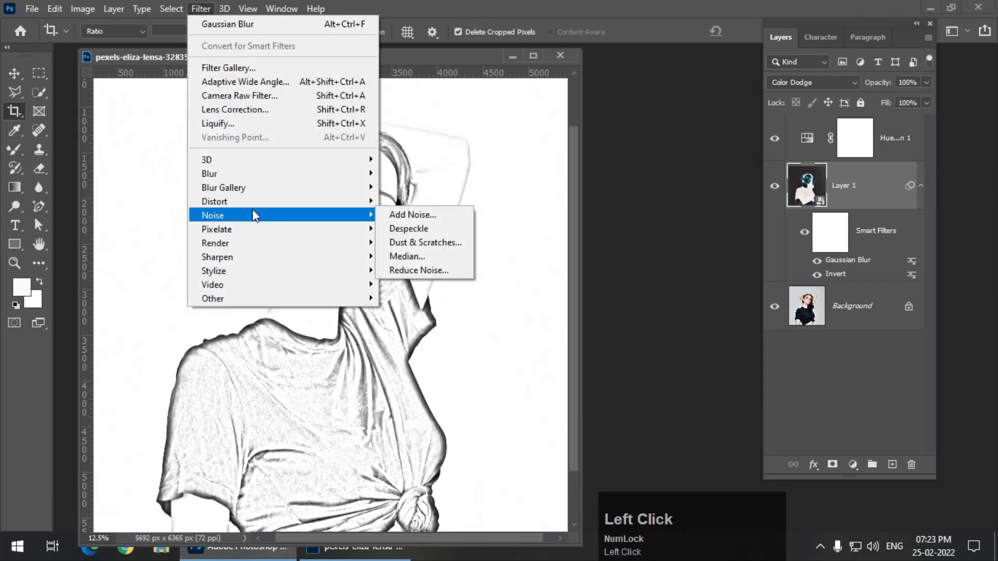
{"action": "left_click", "coordinate": [450, 219]}
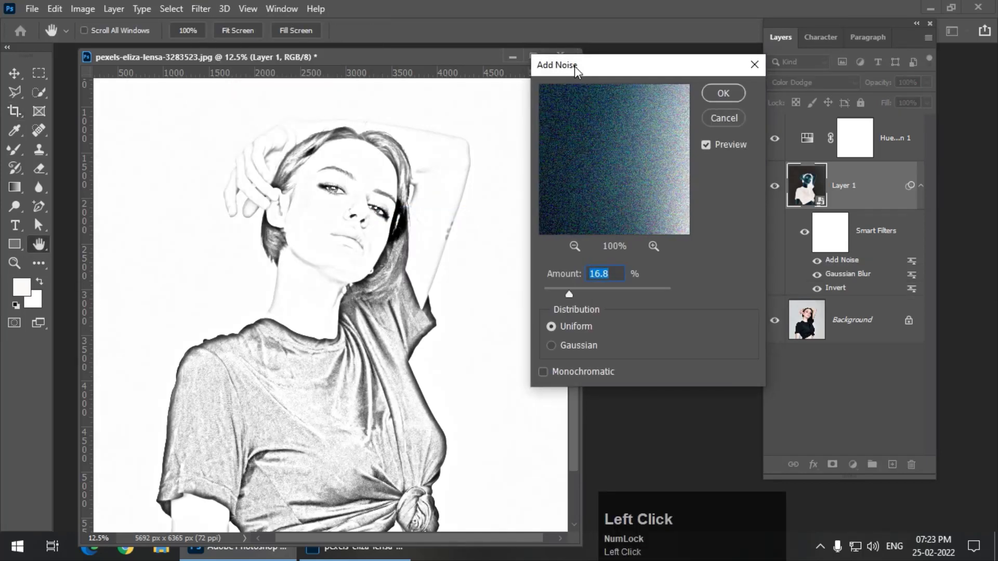
{"action": "left_click_drag", "start_coordinate": [574, 294], "coordinate": [572, 295]}
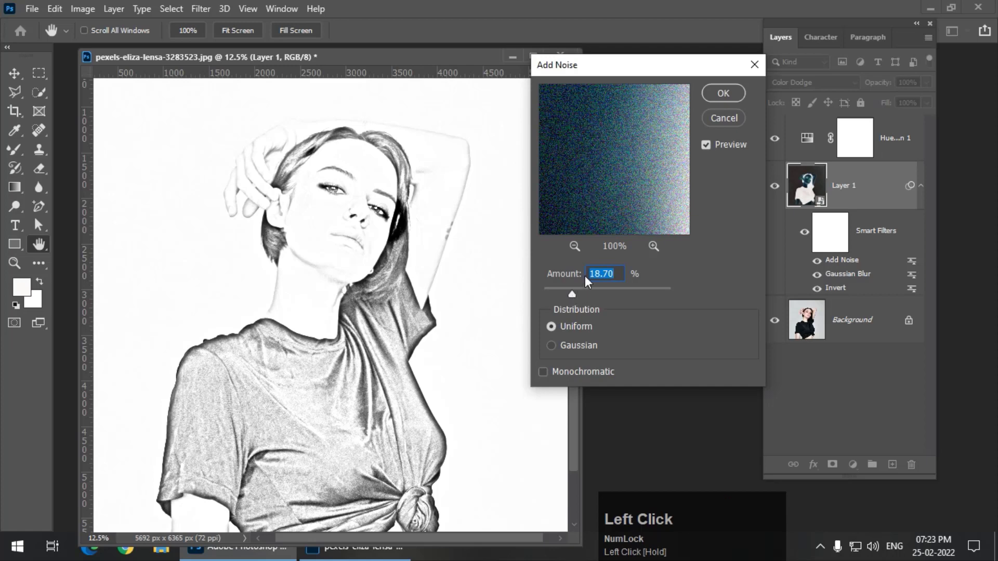
{"action": "left_click", "coordinate": [702, 146]}
{"action": "left_click", "coordinate": [705, 145]}
{"action": "left_click", "coordinate": [722, 92]}
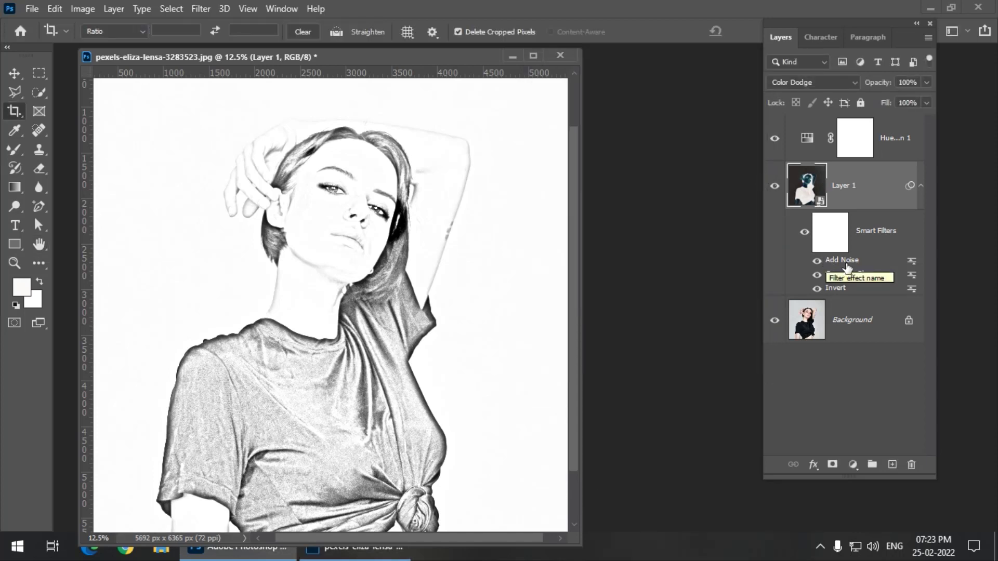
Review the blending options and settings of Layer 1's Add Noise filter without changing them, and view the whole sketch
{"action": "double_click", "coordinate": [910, 266]}
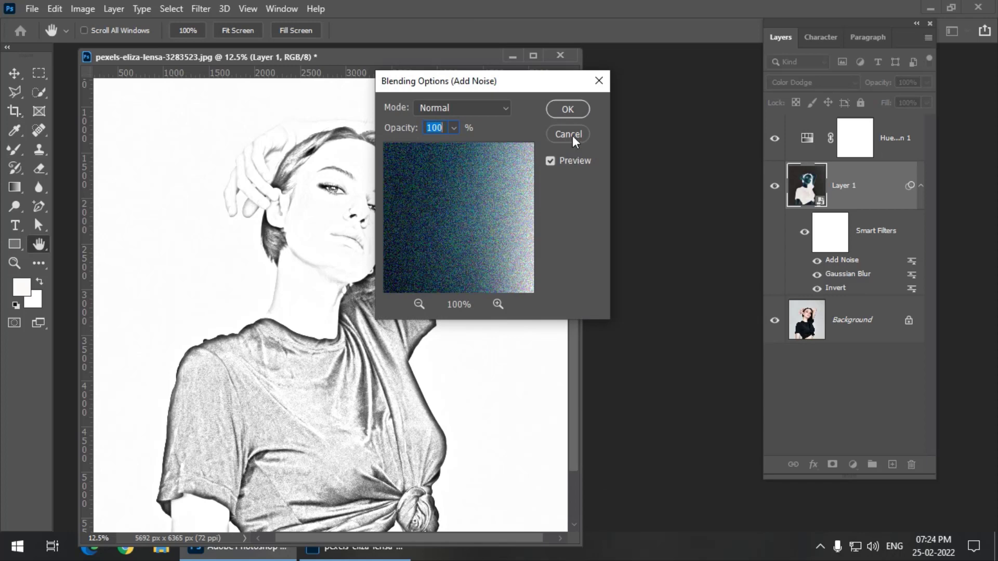
{"action": "left_click", "coordinate": [569, 134]}
{"action": "double_click", "coordinate": [853, 265]}
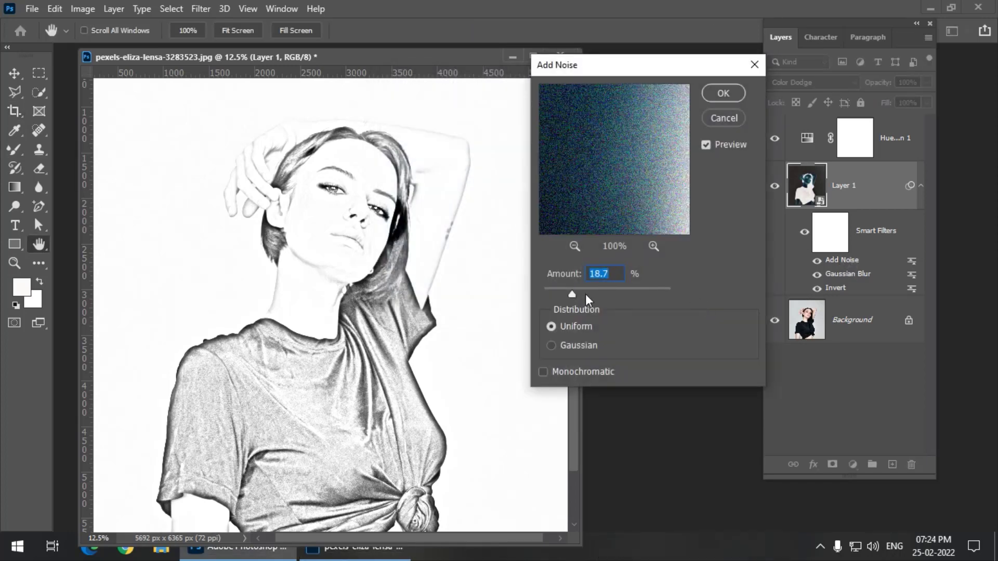
{"action": "left_click", "coordinate": [731, 124]}
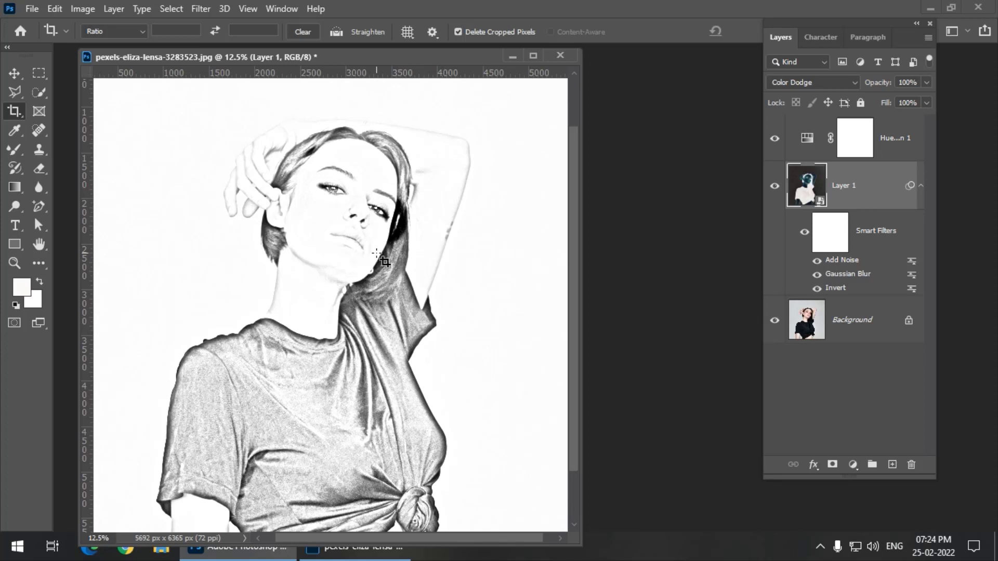
{"action": "key", "text": "ctrl+minus"}
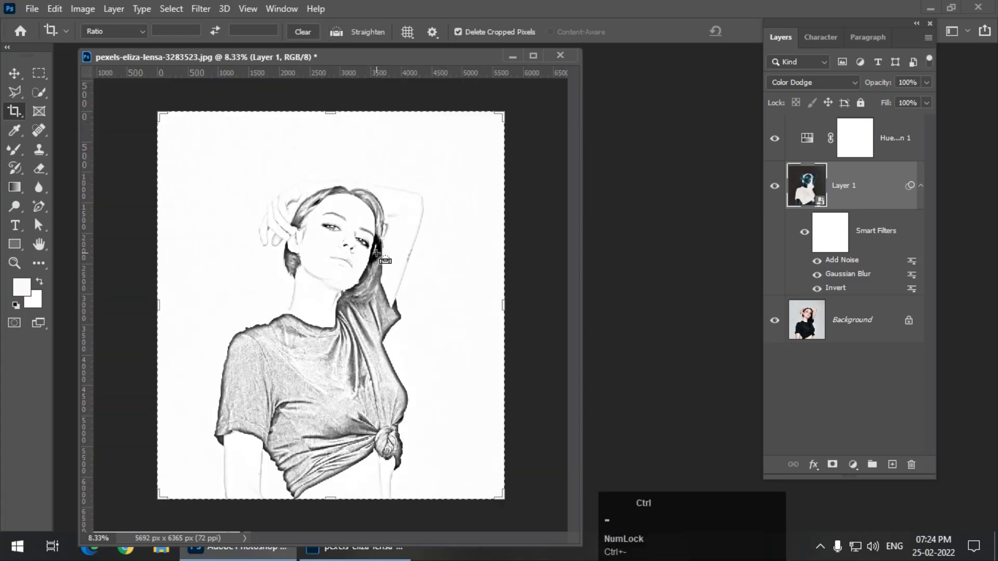
{"action": "key", "text": "ctrl+equal"}
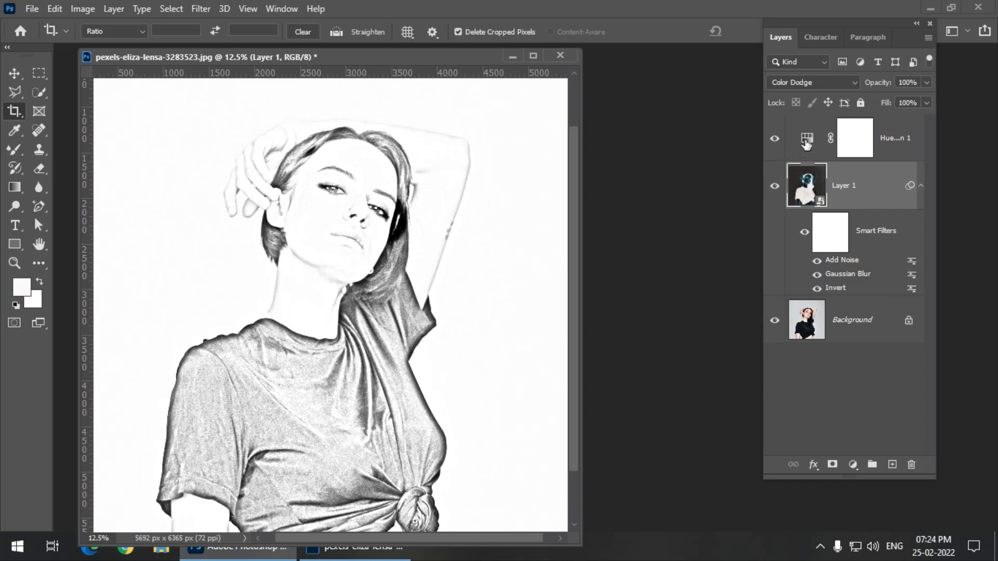
Colorize the sketch through the existing Hue/Saturation adjustment layer with a blue hue of 226
{"action": "left_click", "coordinate": [795, 151]}
{"action": "left_click_drag", "start_coordinate": [638, 129], "coordinate": [640, 106]}
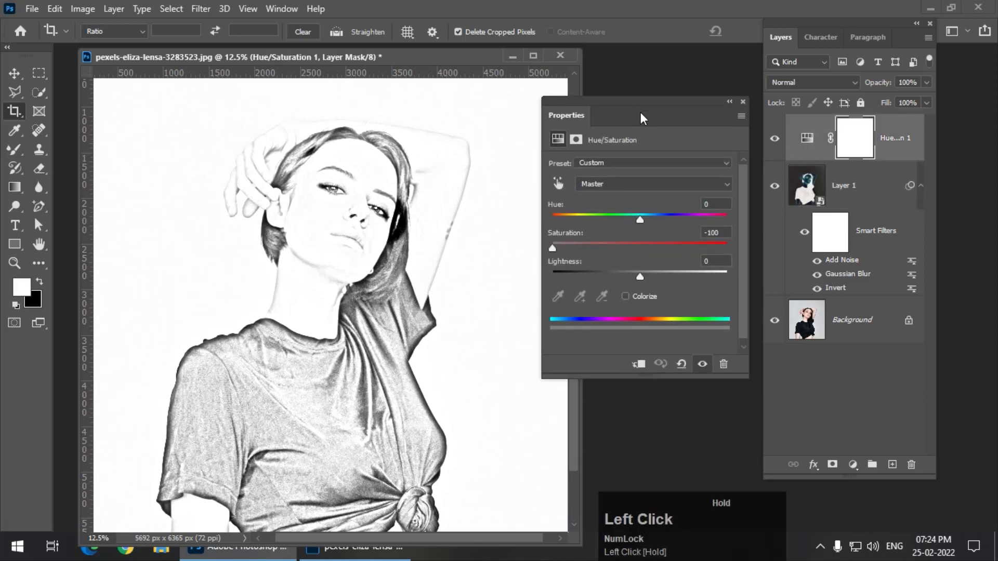
{"action": "left_click", "coordinate": [629, 300]}
{"action": "left_click_drag", "start_coordinate": [569, 217], "coordinate": [662, 219]}
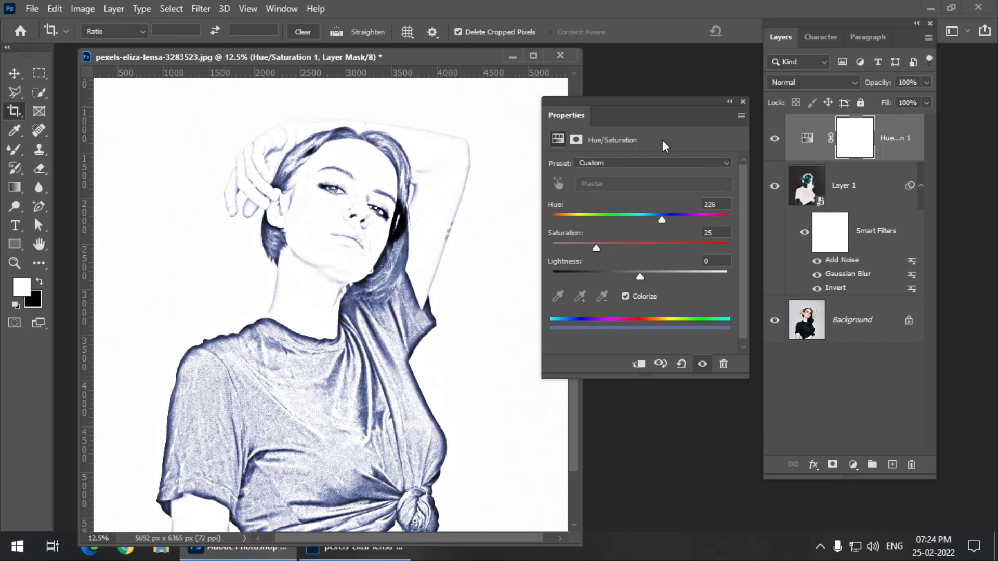
Compare the whole tinted sketch with the original photo by isolating the Background layer and restoring all layers
{"action": "key", "text": "ctrl+minus"}
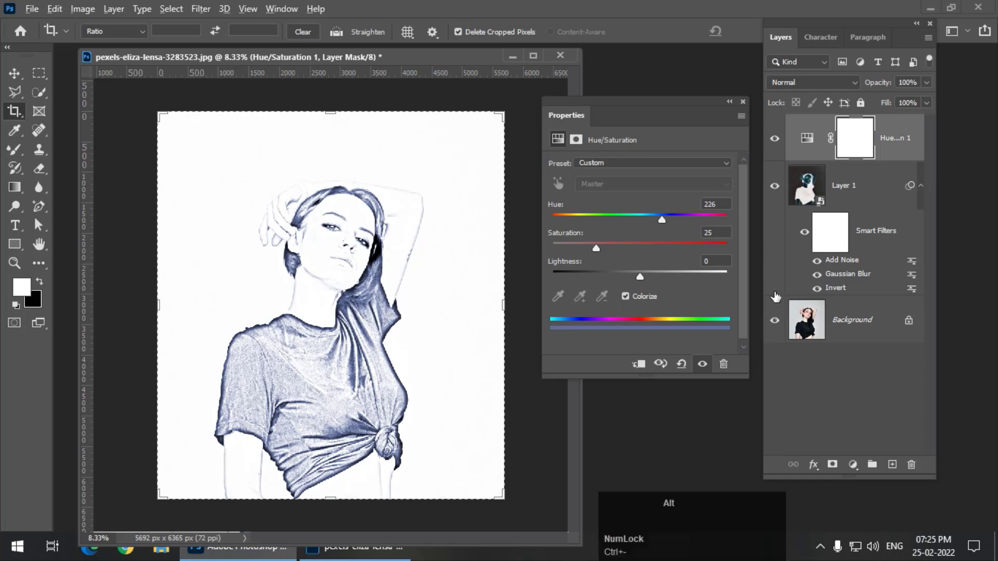
{"action": "left_click", "coordinate": [775, 320], "text": "alt"}
{"action": "left_click", "coordinate": [775, 322], "text": "alt"}
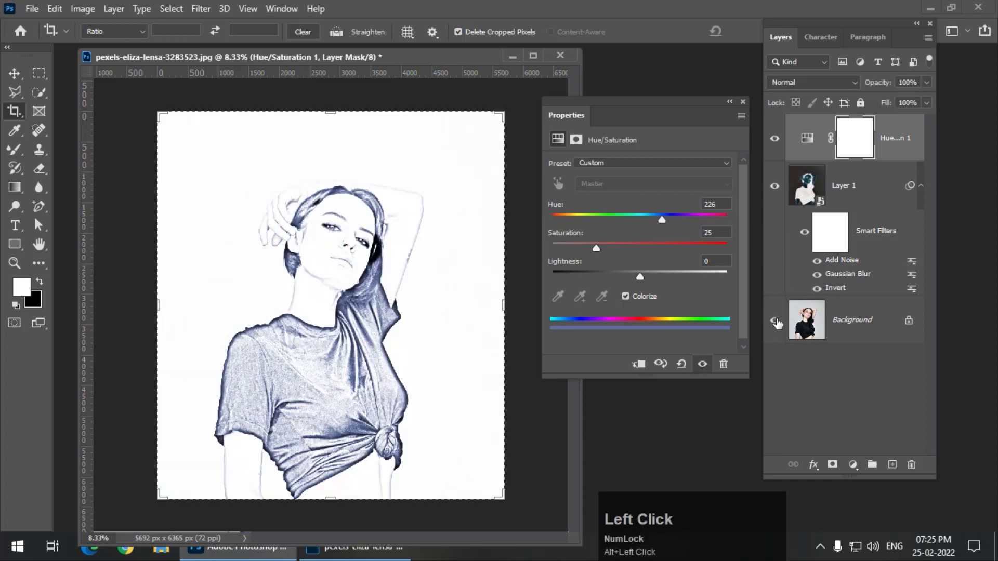
Set the colorized Hue/Saturation adjustment's saturation to 0
{"action": "key", "text": "ctrl+equal"}
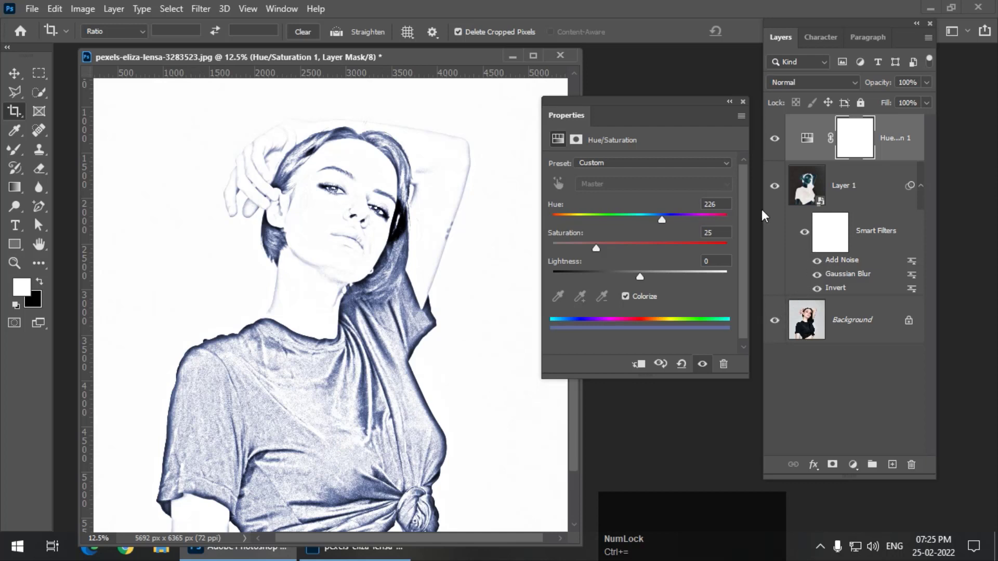
{"action": "left_click_drag", "start_coordinate": [596, 244], "coordinate": [545, 245]}
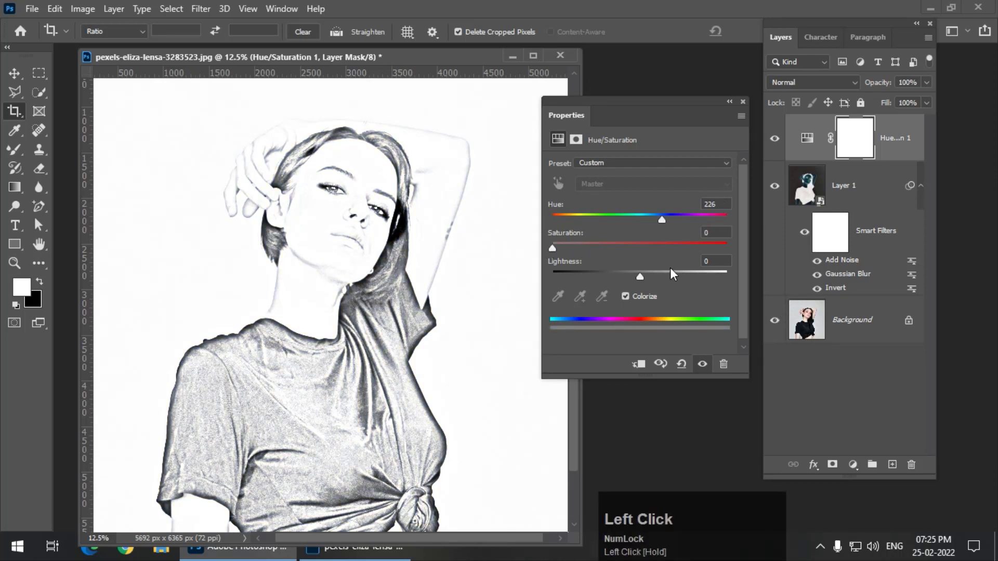